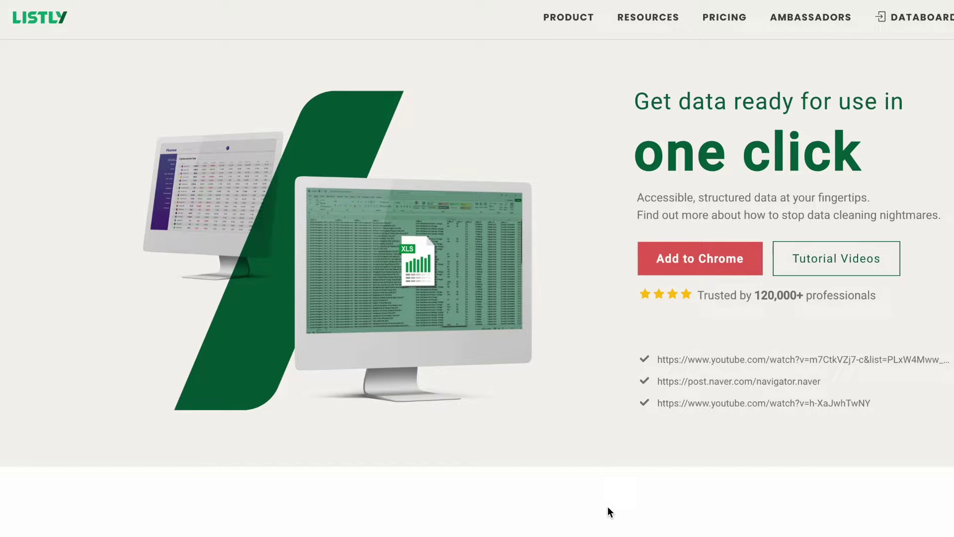
Step: Return to the top of the channel's Videos tab and bring up Listly's whole/part scraping panel
left_click(678, 265)
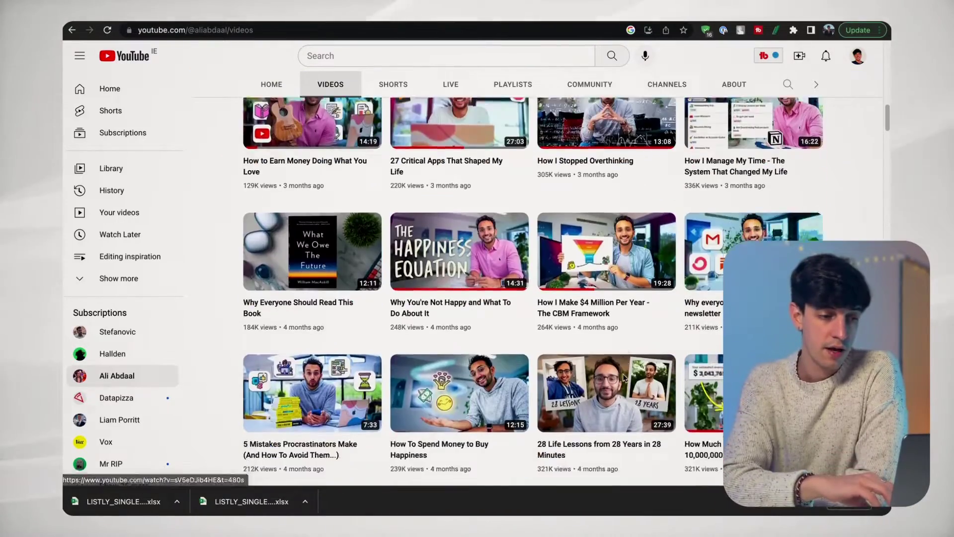
scroll(625, 381, "up", 16)
scroll(624, 376, "up", 3)
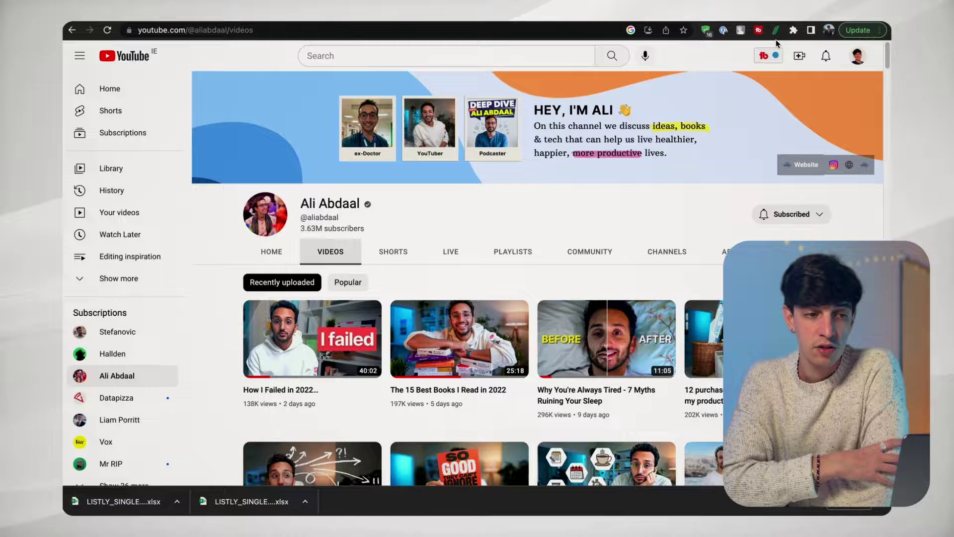
left_click(775, 31)
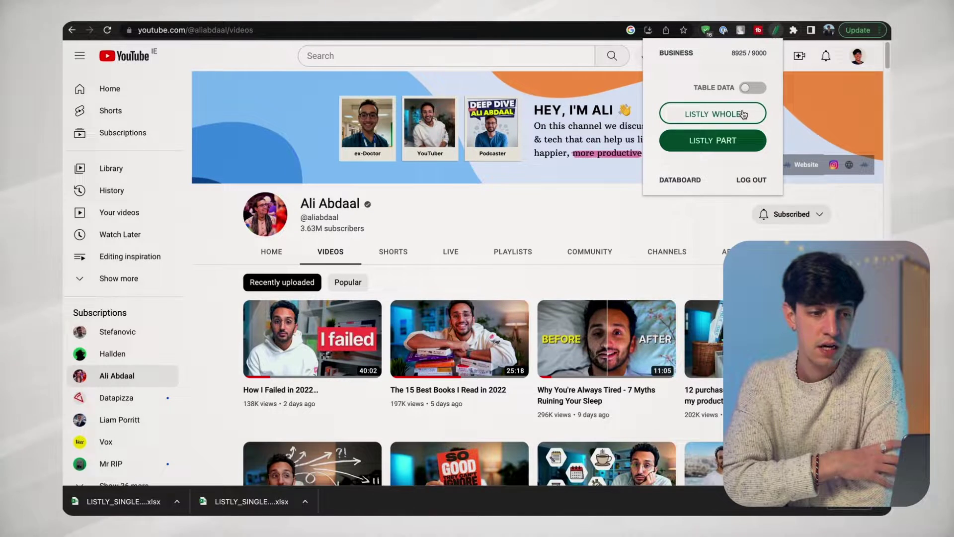
Step: Scrape the whole Videos page with hyperlinks, export to Excel and open LISTLY_SINGLE_QwwqJA6y_20221218
left_click(742, 112)
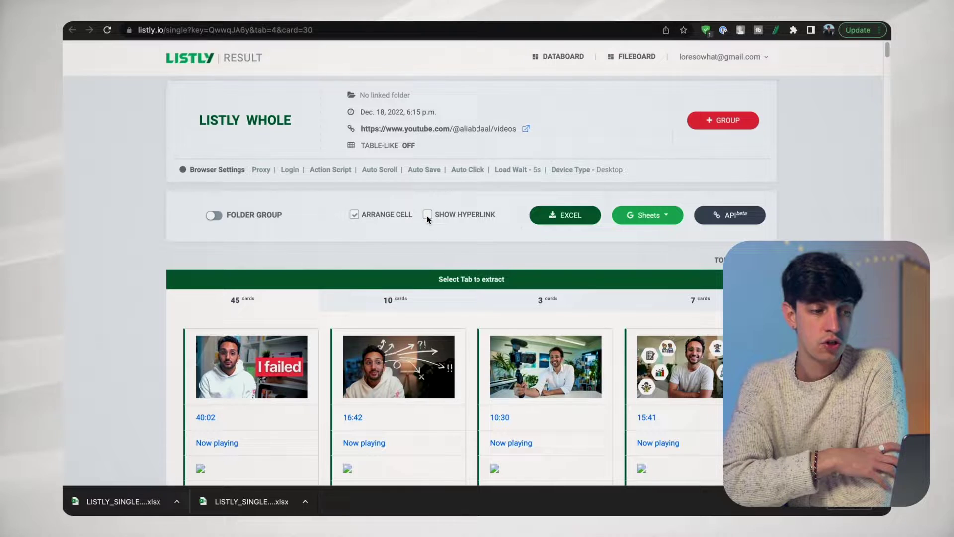
left_click(426, 214)
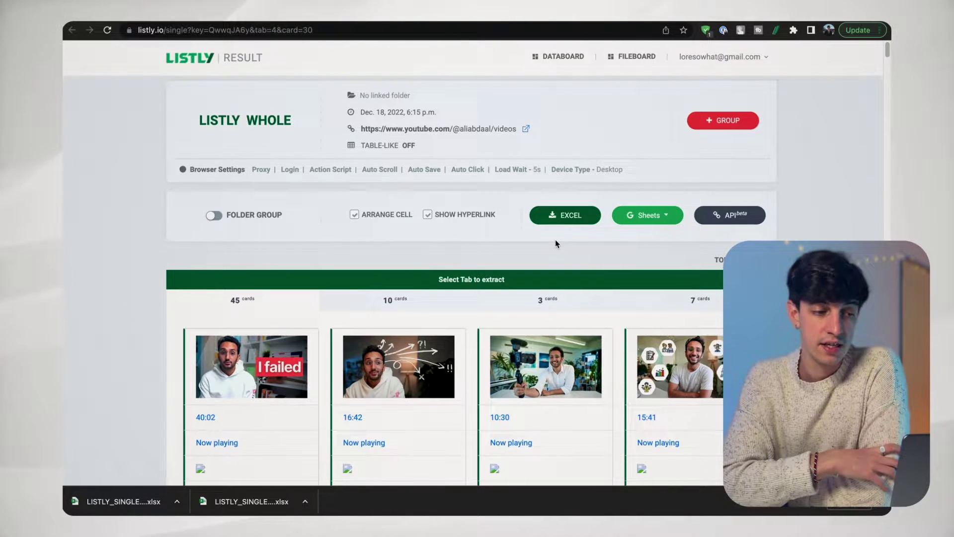
left_click(557, 217)
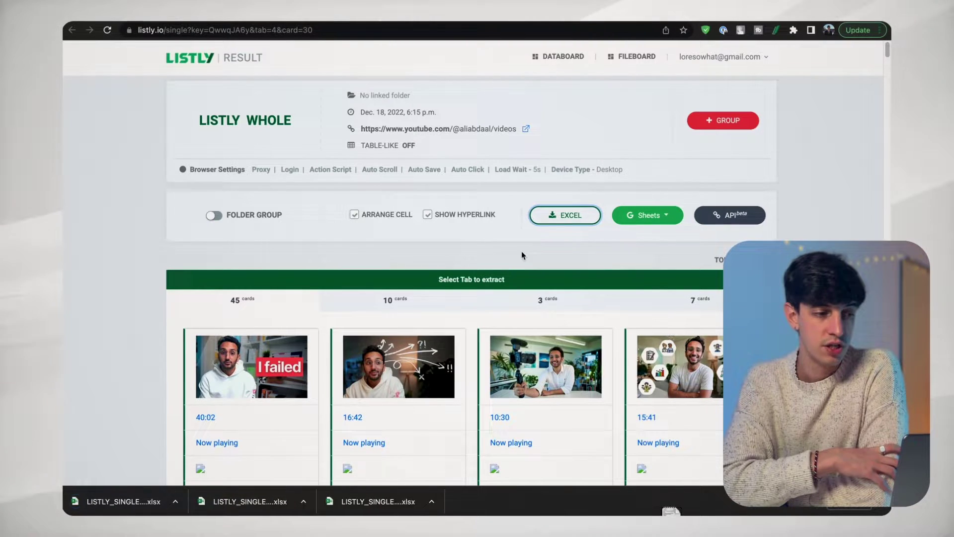
left_click(83, 505)
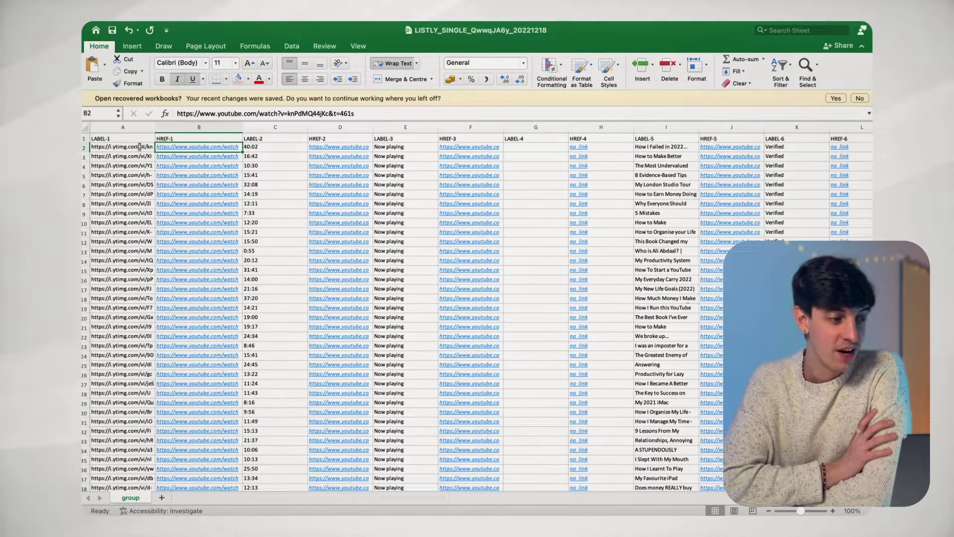
key("Right")
key("Right")
key("Right")
key("Right")
key("Right")
key("Right")
key("Right")
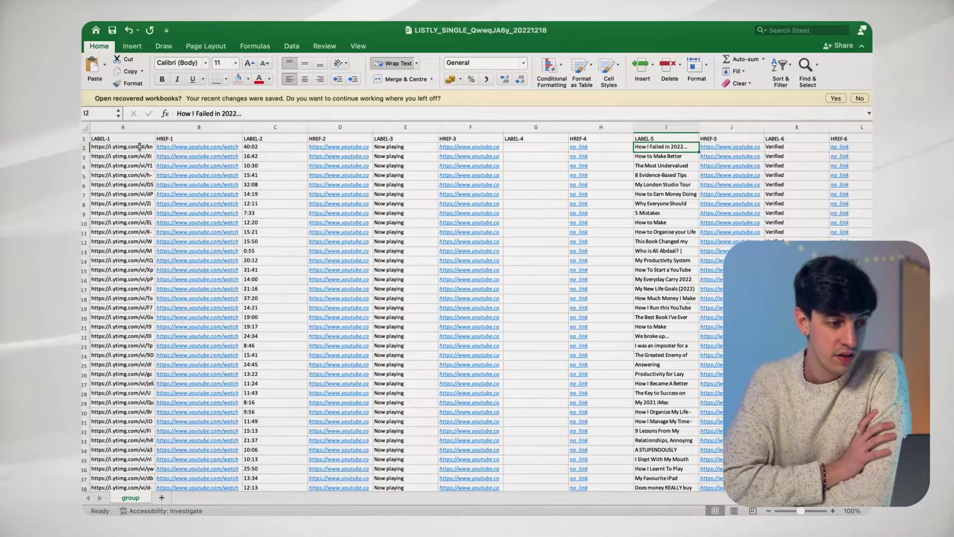
key("Right")
key("Right")
key("Right")
key("Right")
key("Right")
key("Right")
key("Right")
key("Right")
key("Right")
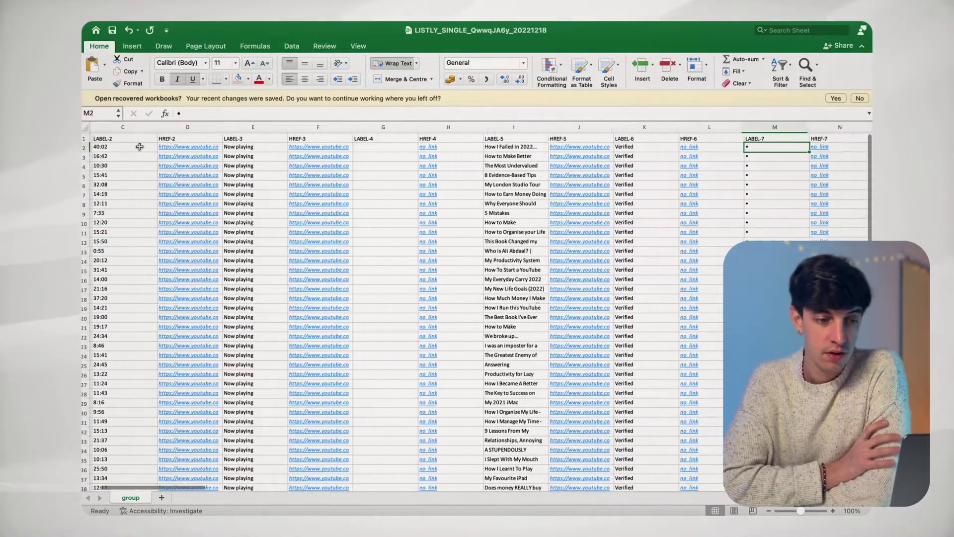
key("Right")
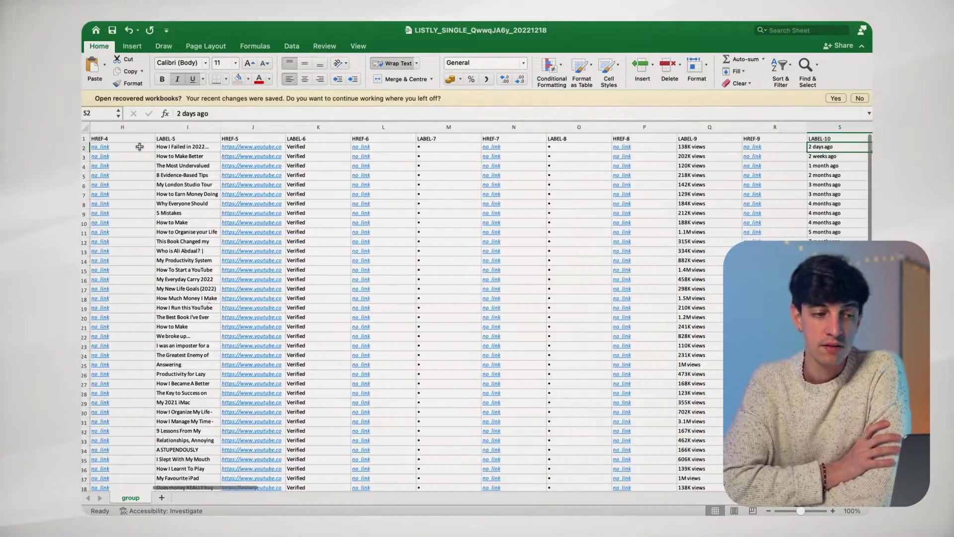
key("Left")
key("Left")
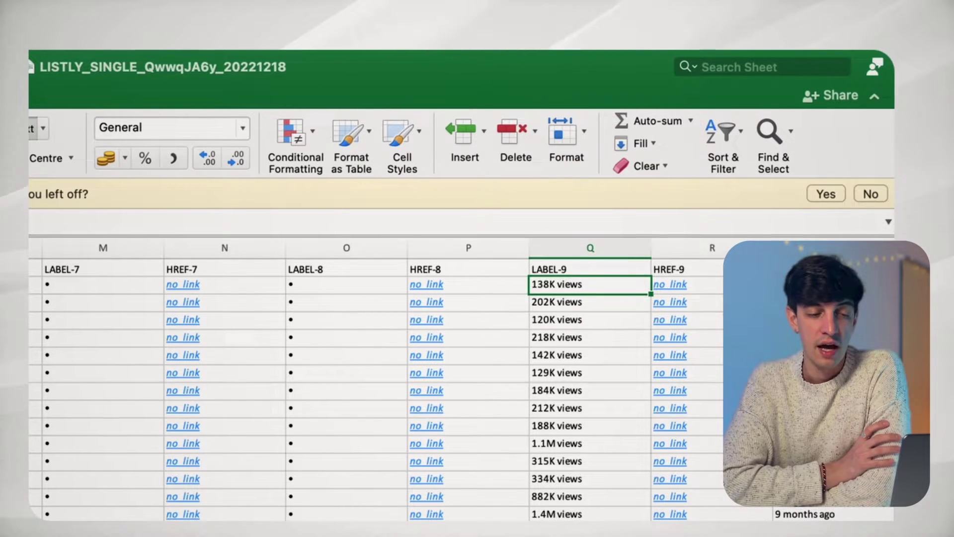
key("Right")
key("Right")
key("Right")
key("Right")
key("Right")
key("Right")
key("Right")
key("Right")
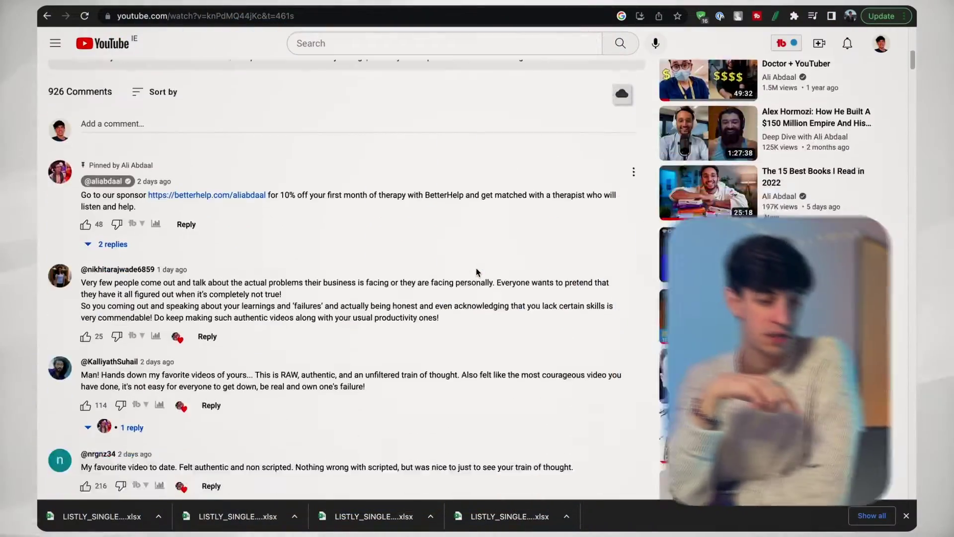
Step: On the 'How I Failed in 2022…' video, choose LISTLY PART and select the comments container
scroll(476, 267, "down", 4)
scroll(476, 267, "up", 15)
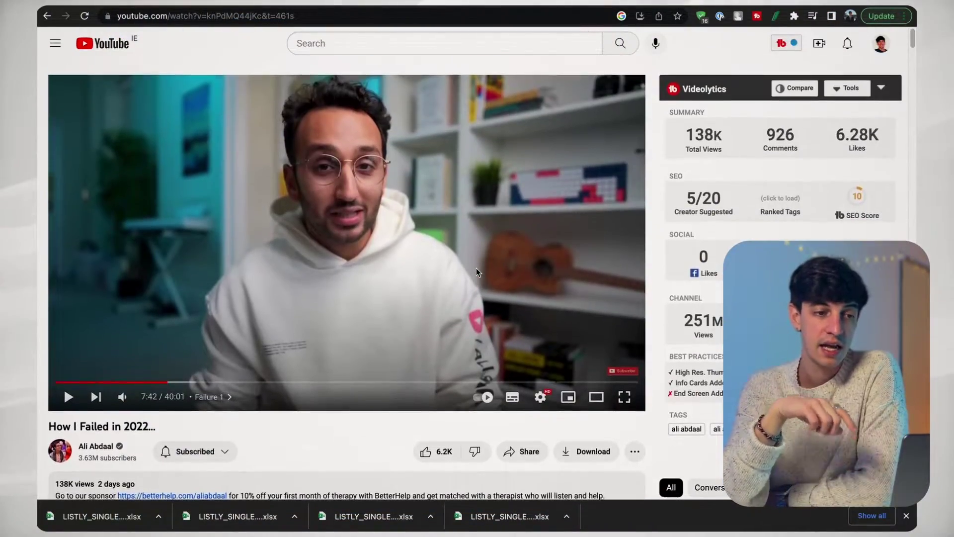
left_click(775, 16)
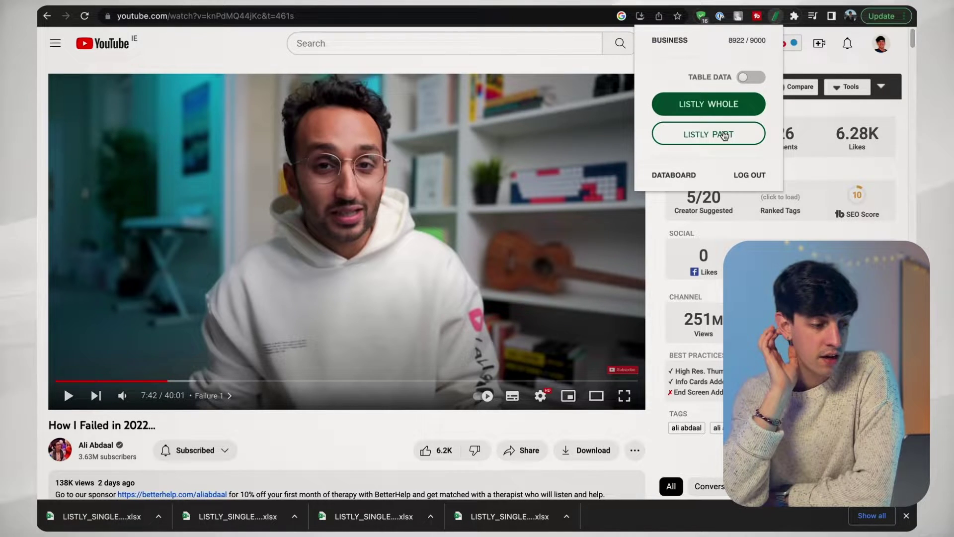
left_click(724, 133)
scroll(497, 324, "down", 3)
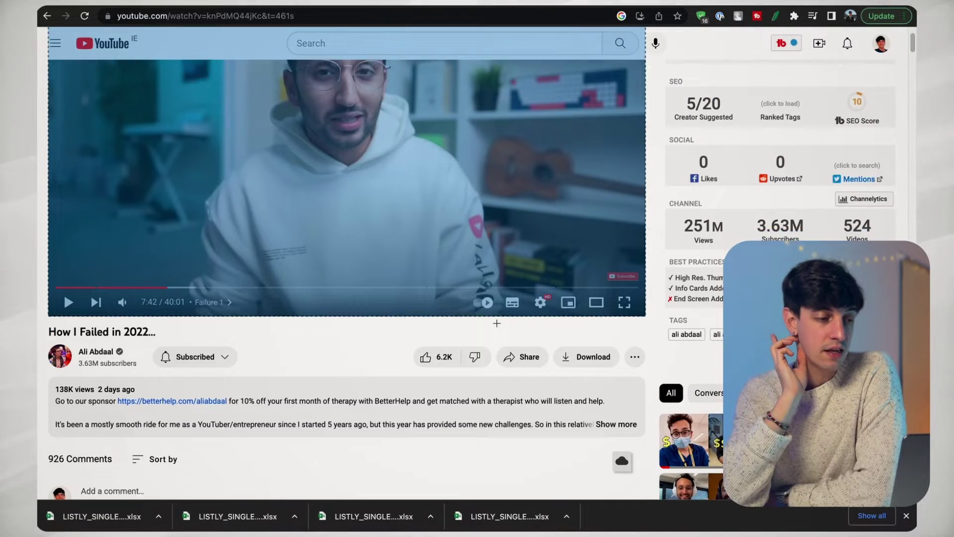
scroll(497, 323, "down", 5)
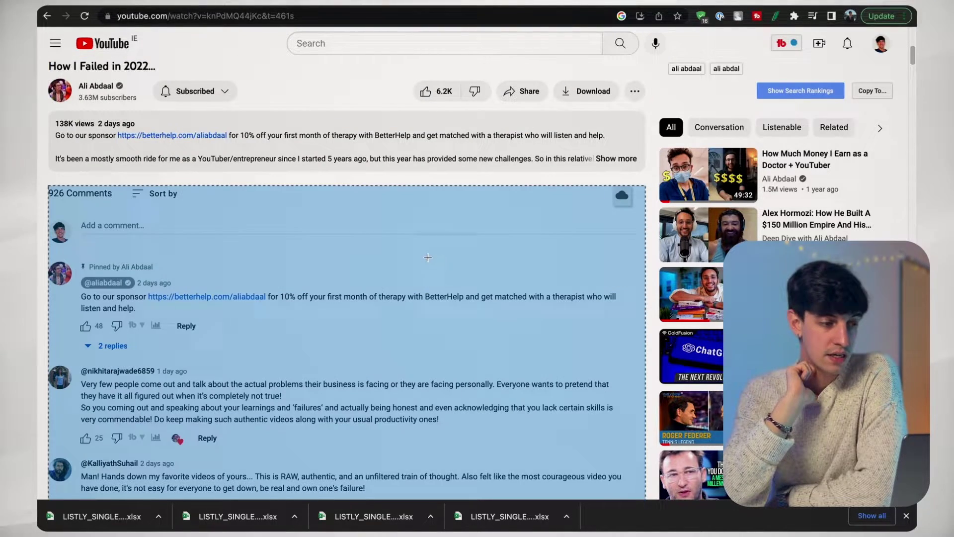
left_click(428, 257)
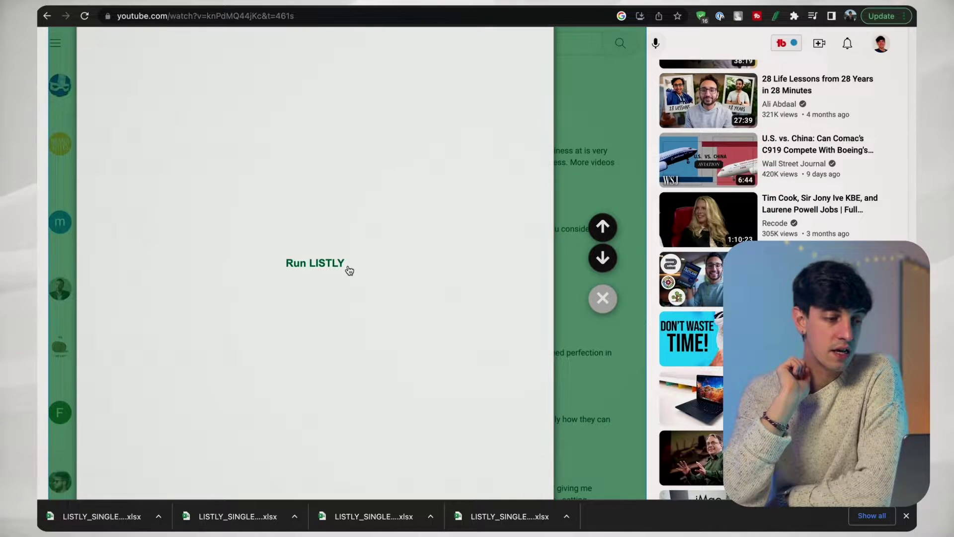
Step: Run Listly on the selected comments section and review the scraped comment cards
left_click(324, 267)
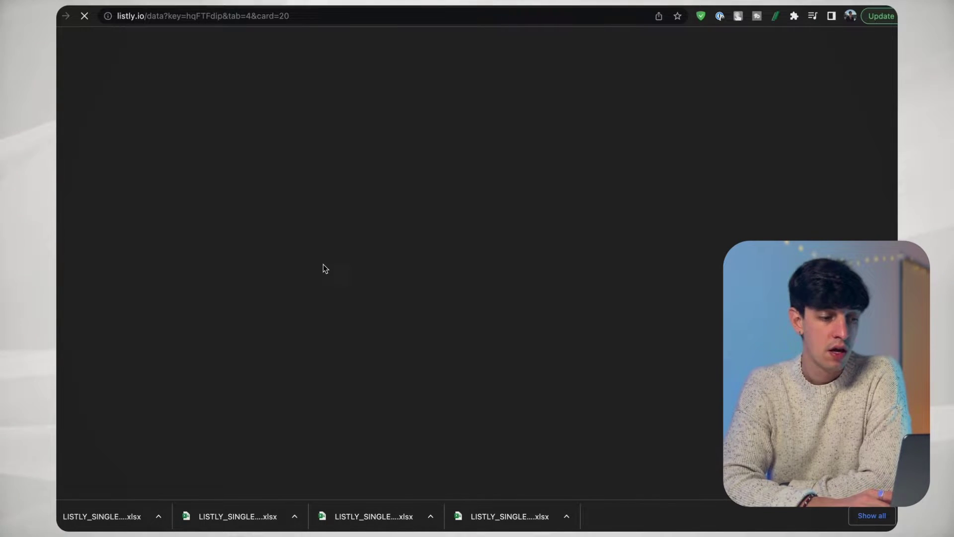
scroll(324, 267, "down", 6)
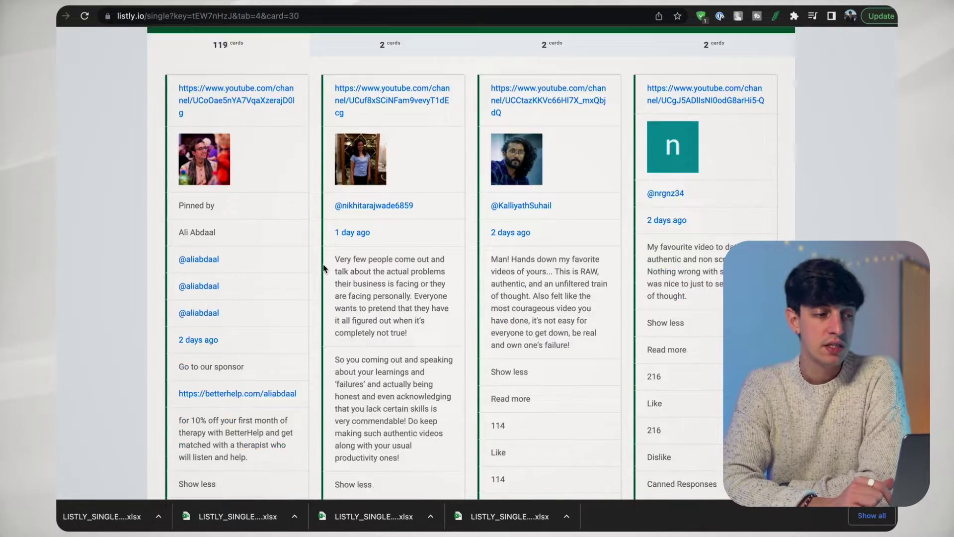
scroll(323, 267, "up", 7)
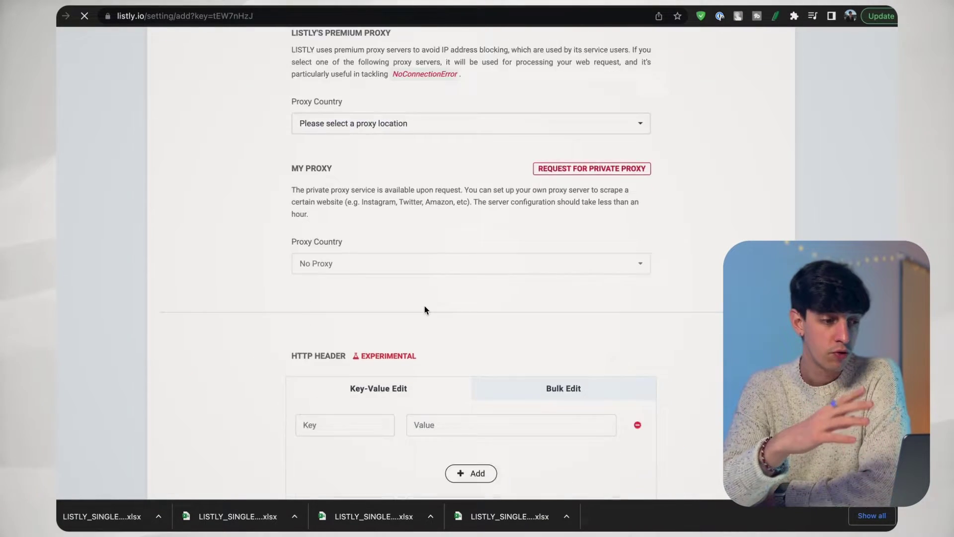
scroll(424, 309, "down", 15)
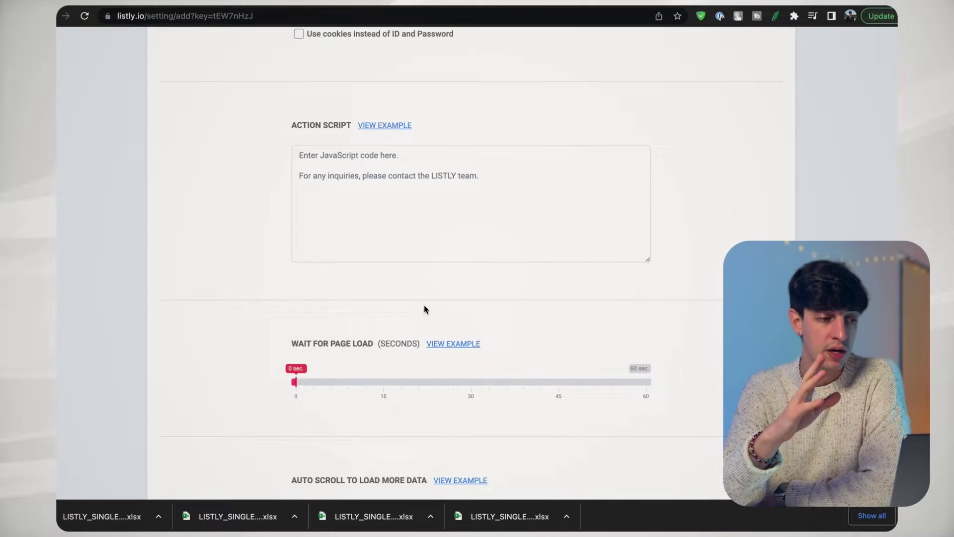
scroll(425, 309, "down", 5)
Step: Save a browser setting to auto-scroll 4 times with 2 seconds between scrolls
left_click(395, 264)
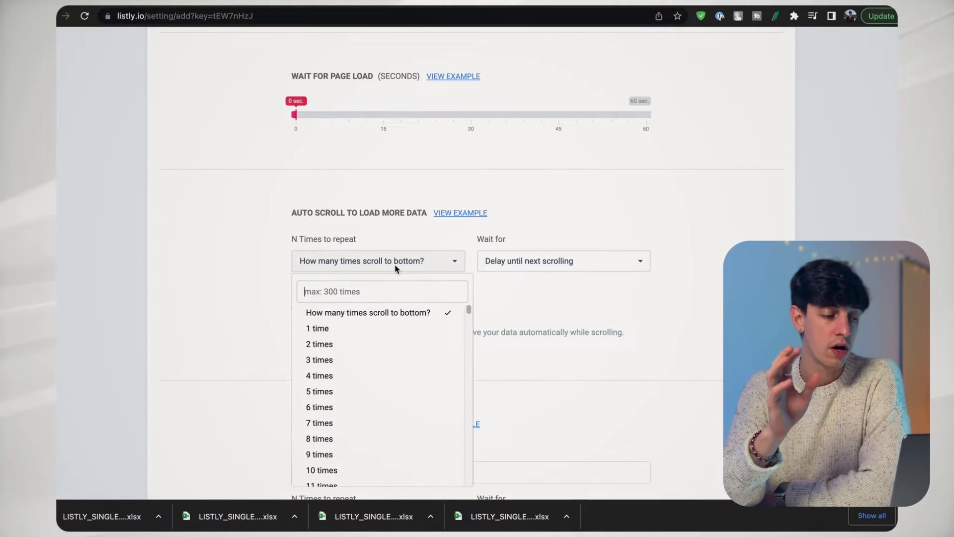
left_click(325, 378)
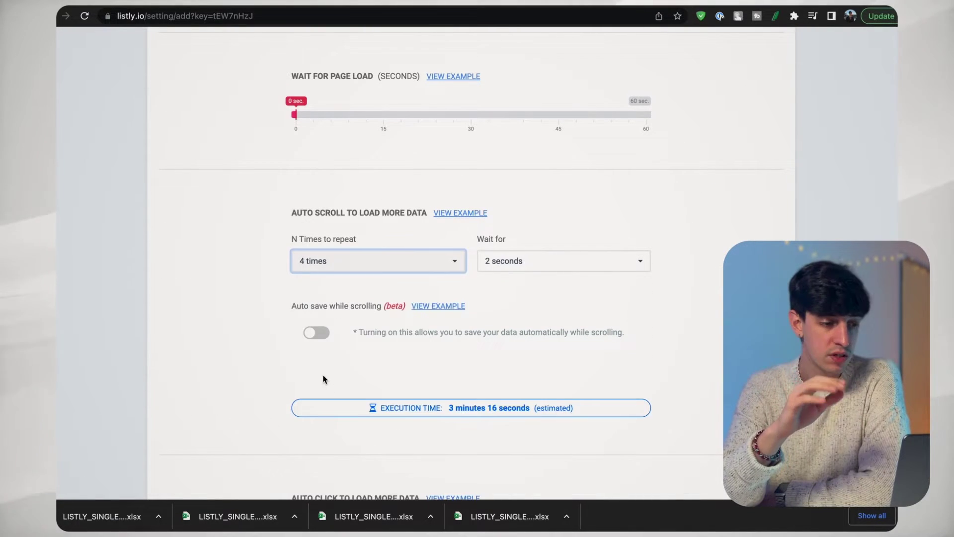
left_click(542, 266)
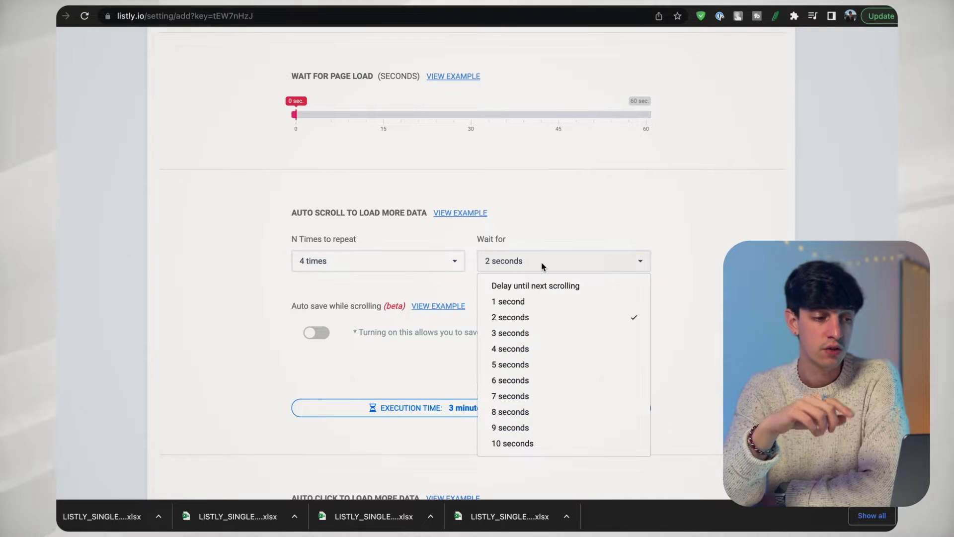
left_click(515, 323)
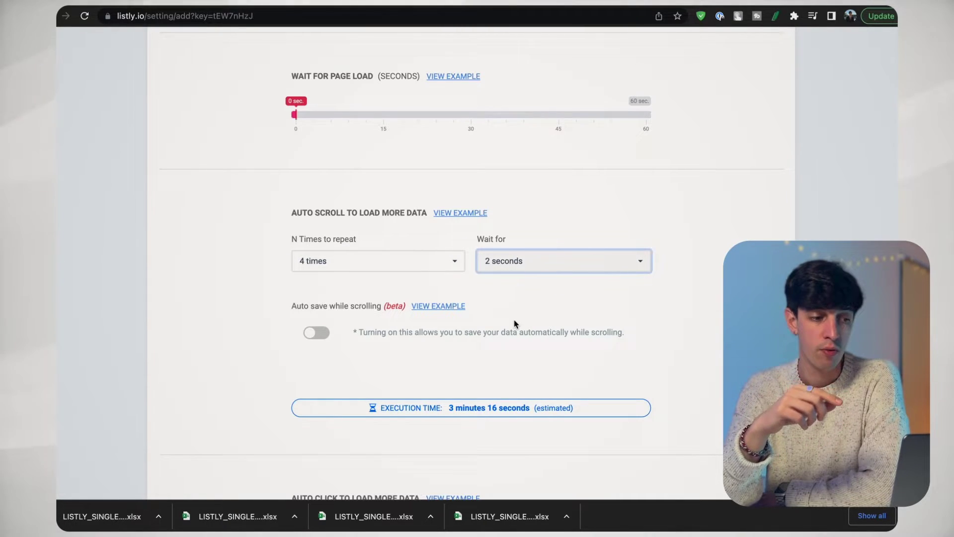
scroll(514, 323, "down", 5)
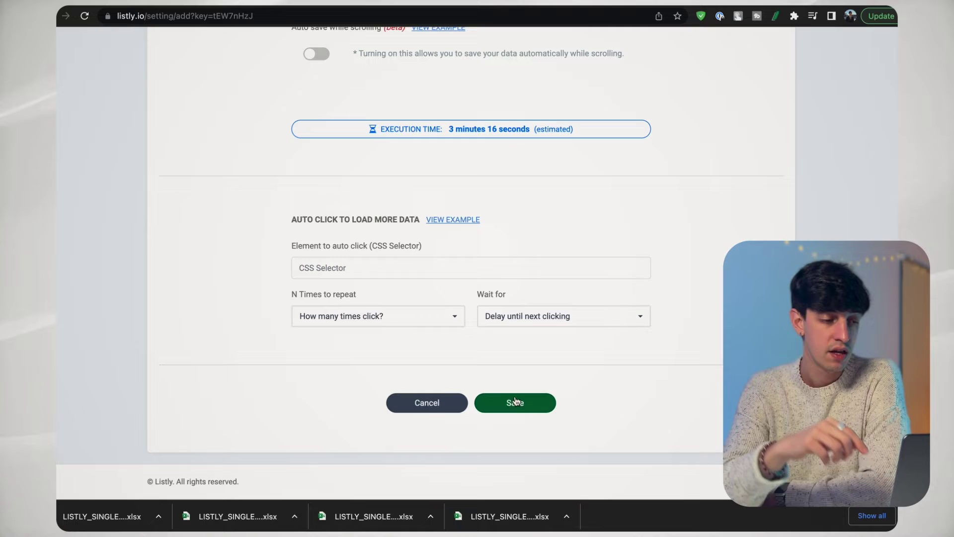
left_click(515, 402)
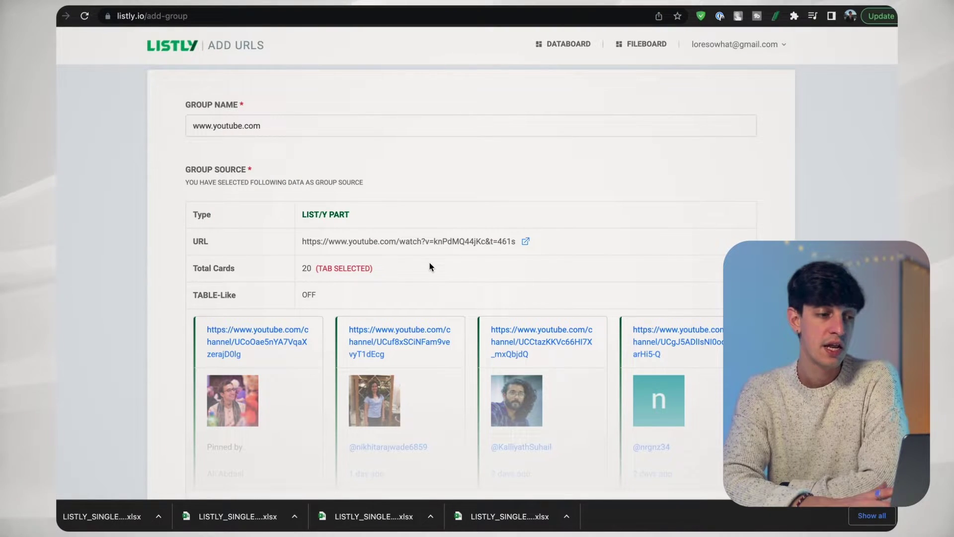
Step: Copy the HREF-1 column of video links from the Excel sheet and return to Listly's add-URL form
scroll(430, 266, "down", 5)
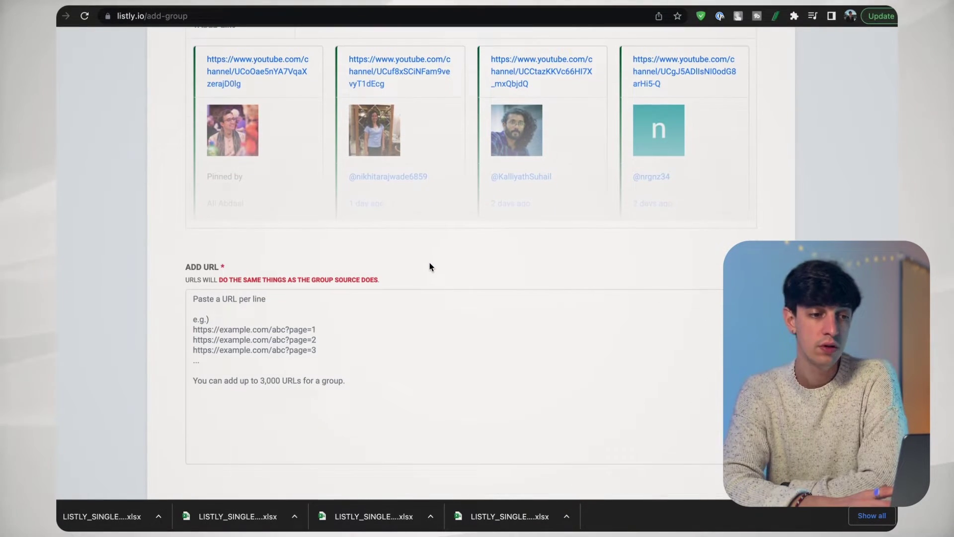
key("ctrl+Right")
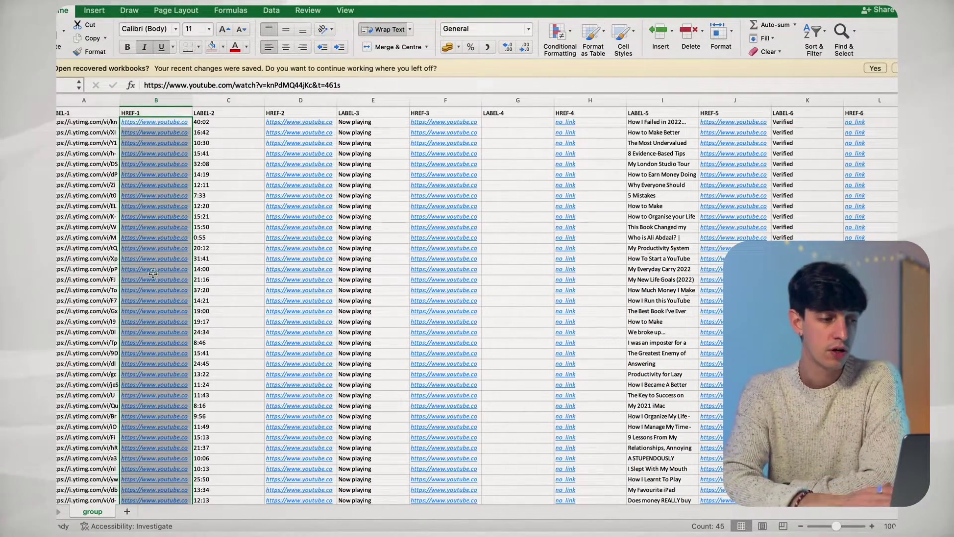
key("super+c")
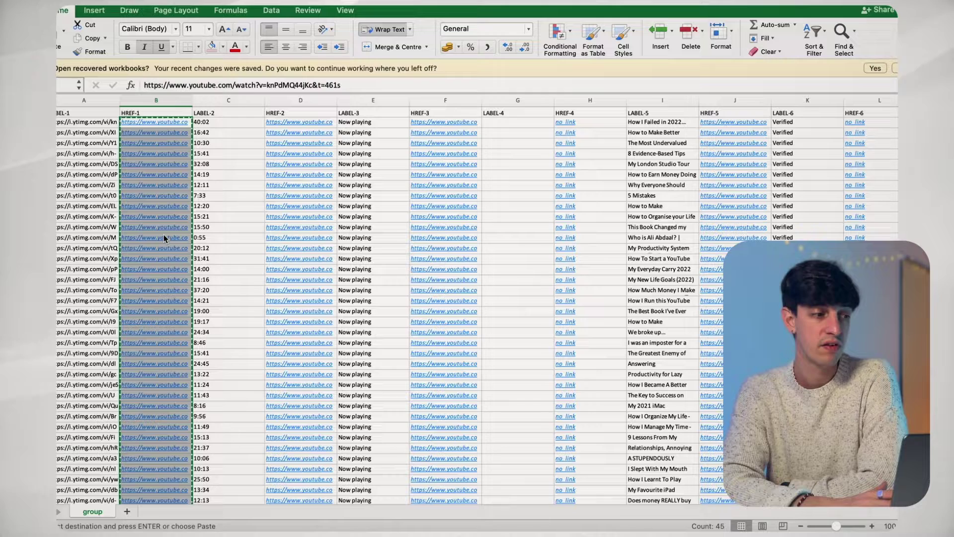
key("ctrl+Left")
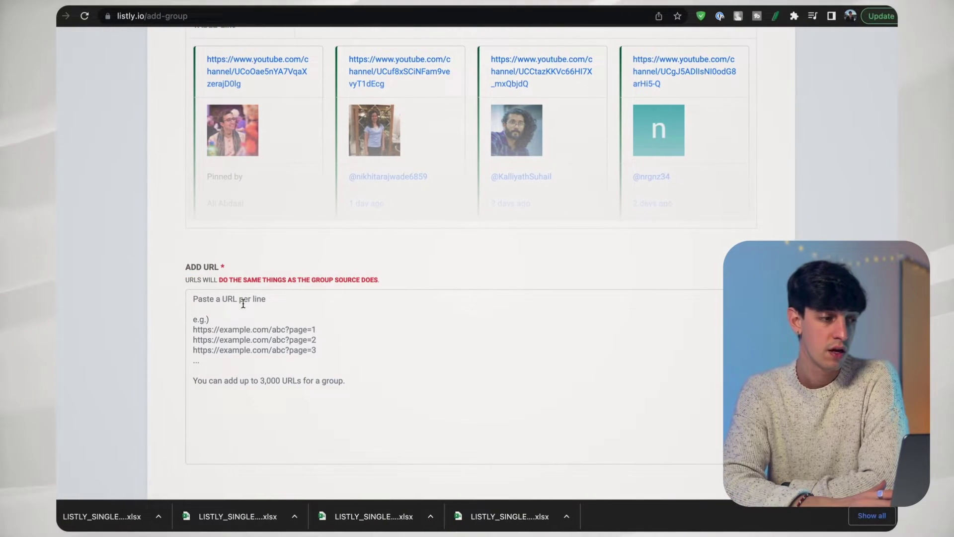
Step: Paste the copied YouTube video links into the ADD URL list and submit them
left_click(243, 303)
key("super+v")
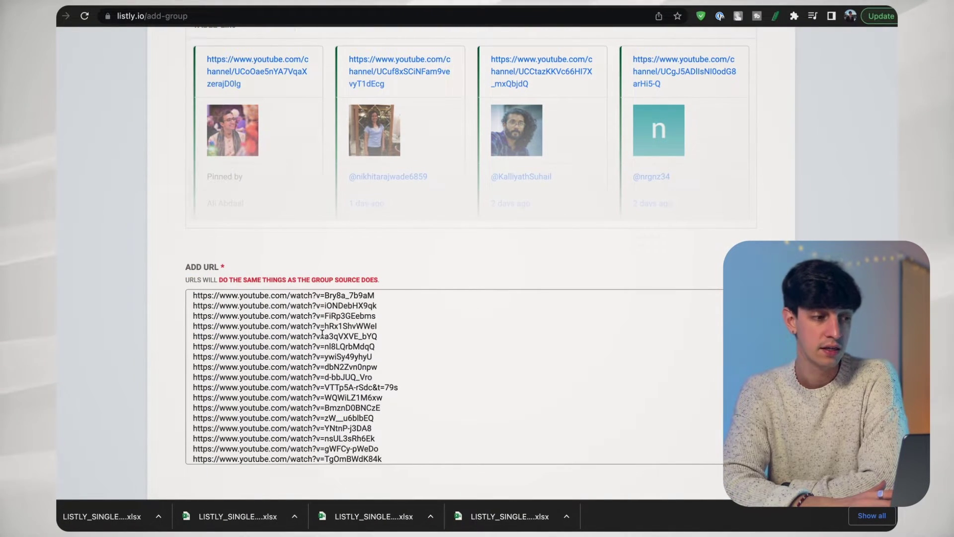
scroll(339, 368, "up", 5)
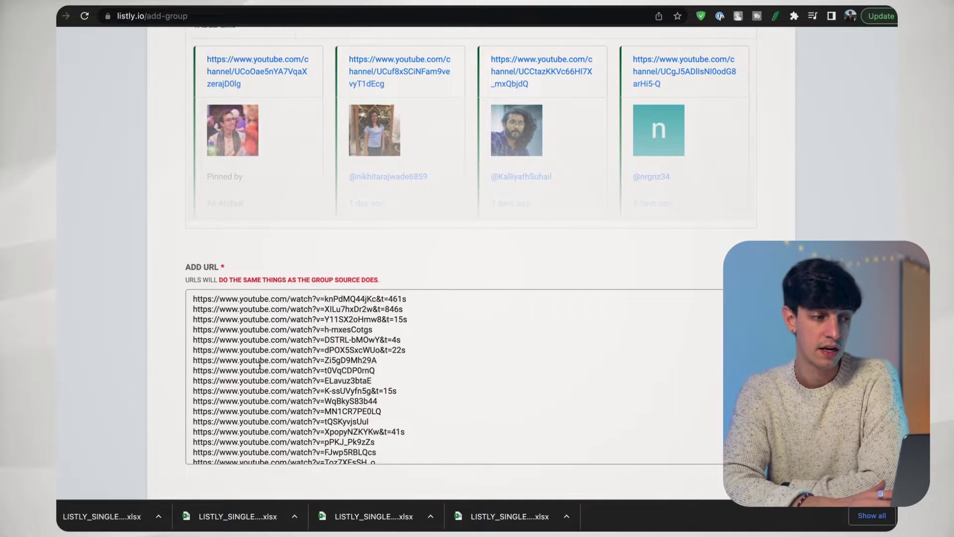
scroll(111, 360, "down", 2)
left_click(522, 406)
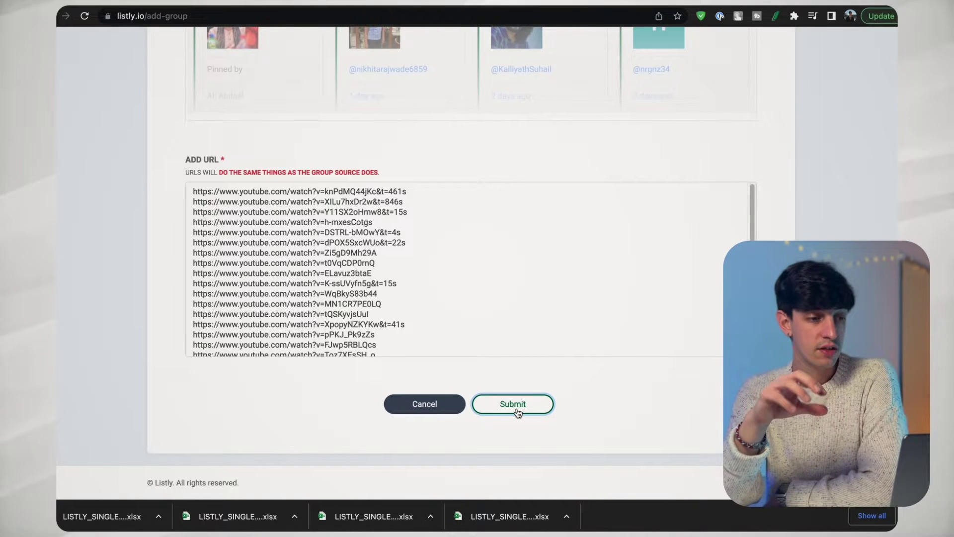
Step: Confirm all 45 video URLs scraped successfully, then download a GROUP EXCEL export as 1-Card to 1-Row
scroll(329, 267, "down", 3)
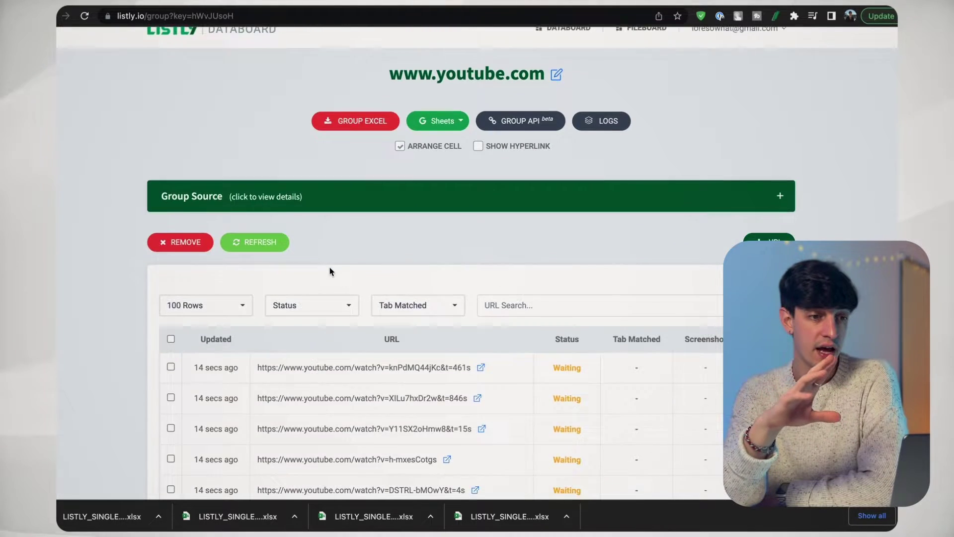
scroll(330, 271, "down", 3)
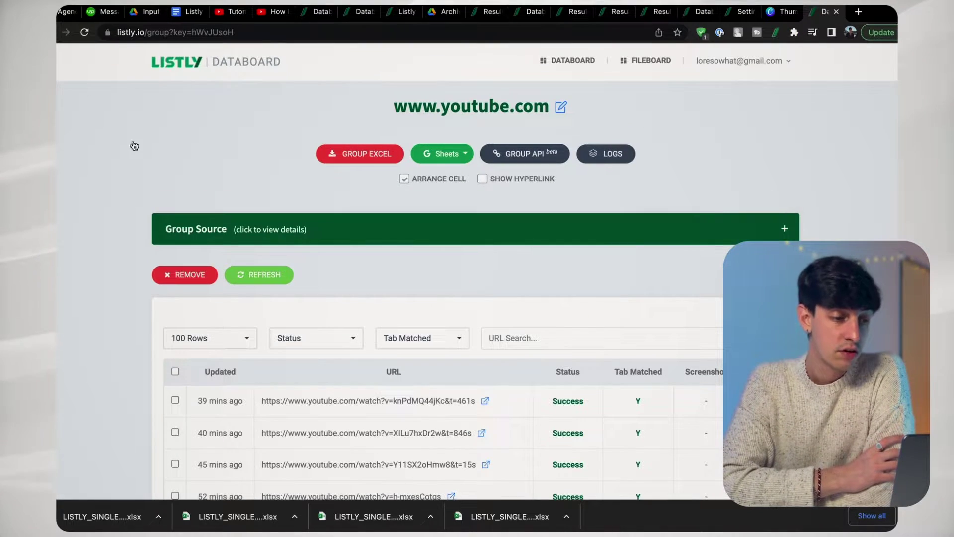
scroll(132, 145, "down", 5)
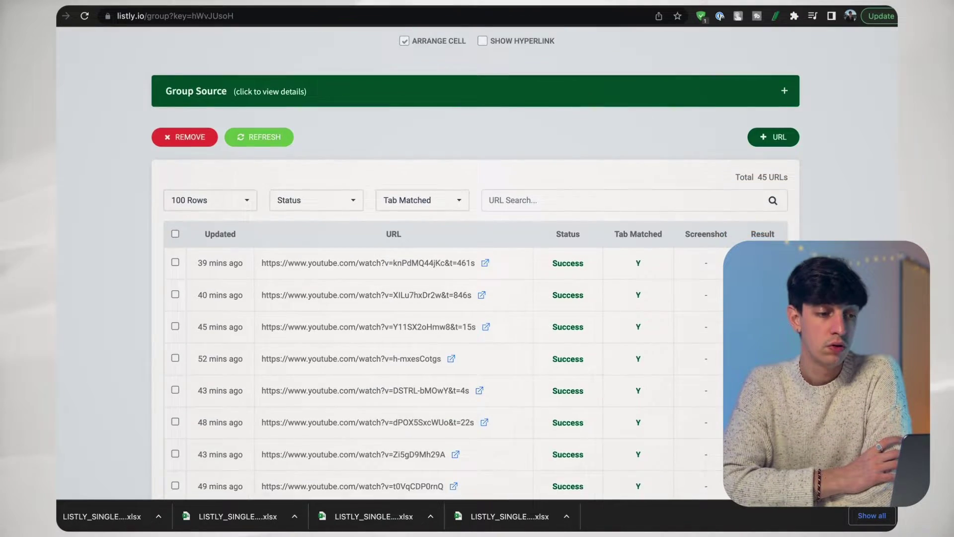
scroll(476, 269, "down", 15)
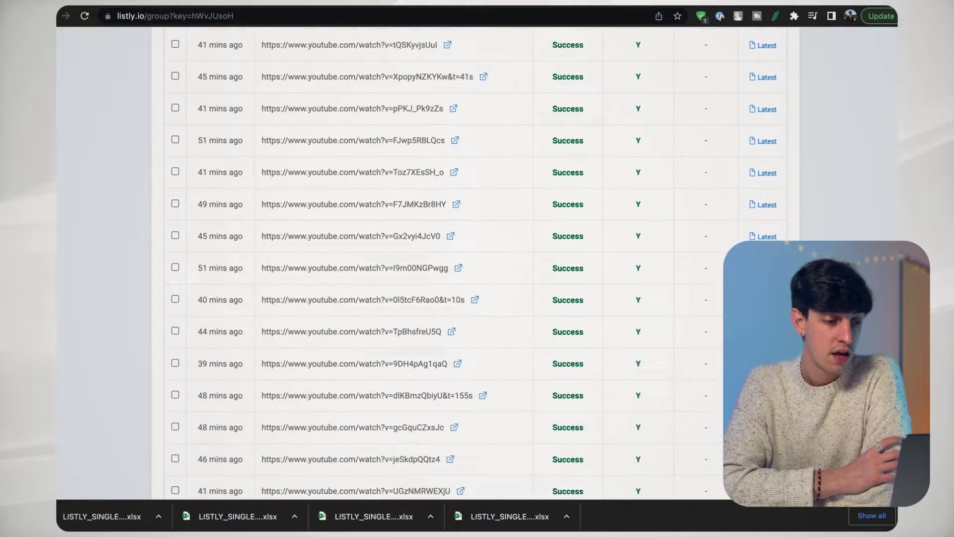
scroll(476, 268, "down", 15)
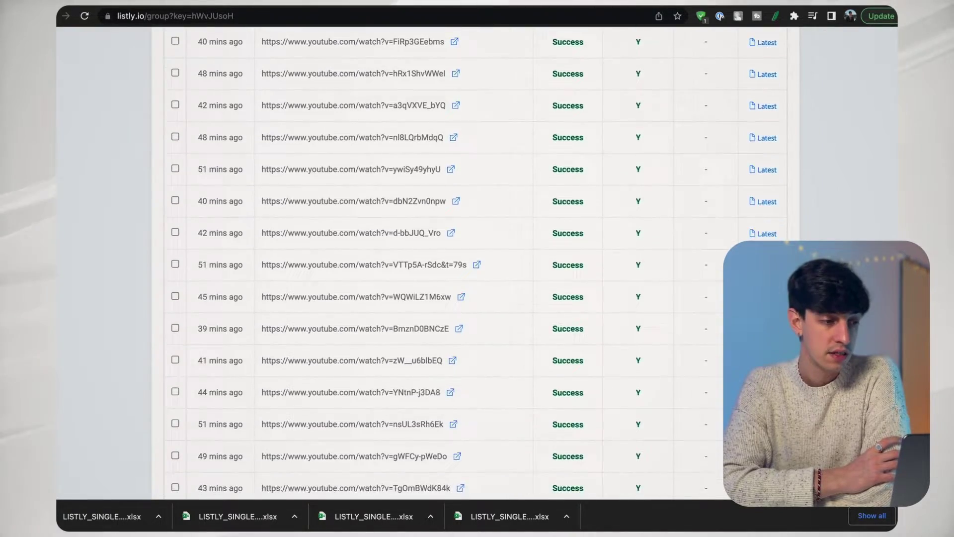
scroll(476, 269, "up", 20)
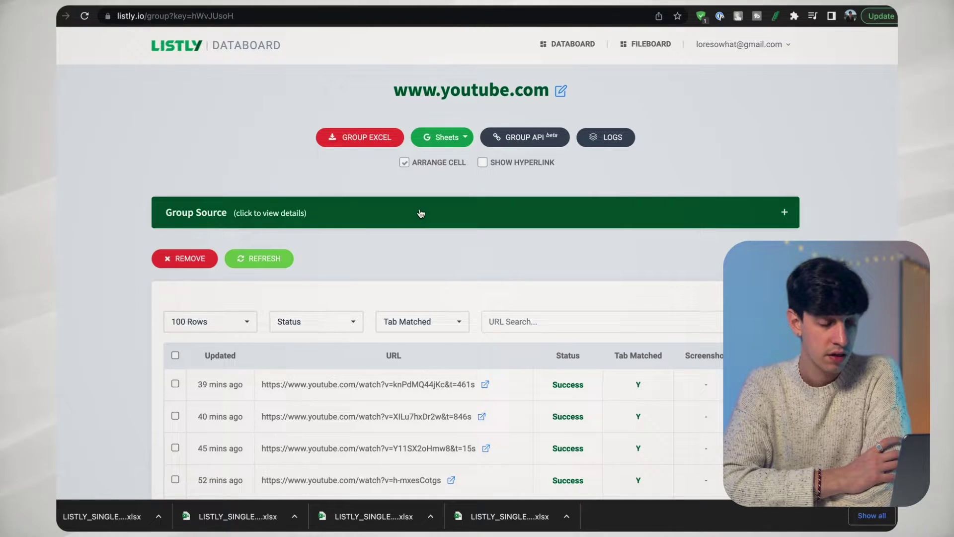
left_click(363, 139)
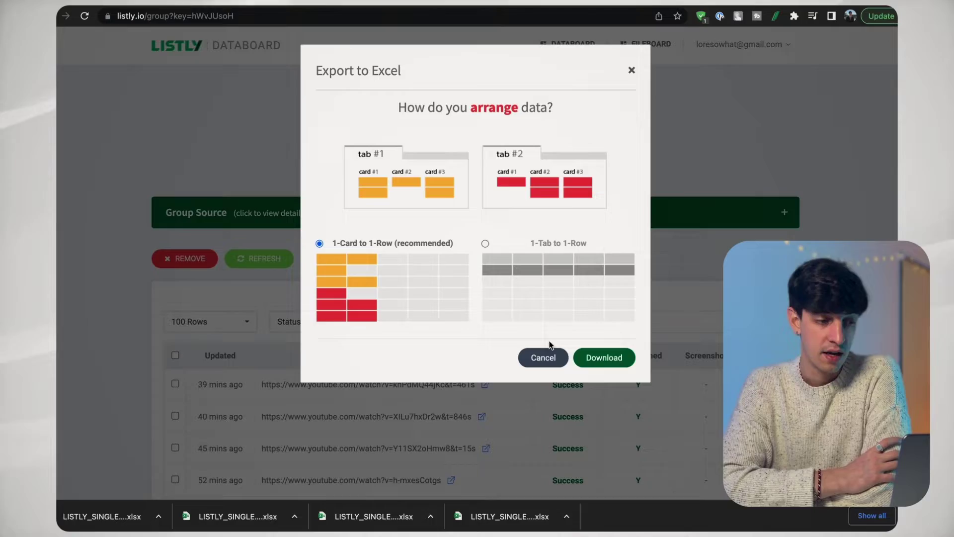
left_click(602, 358)
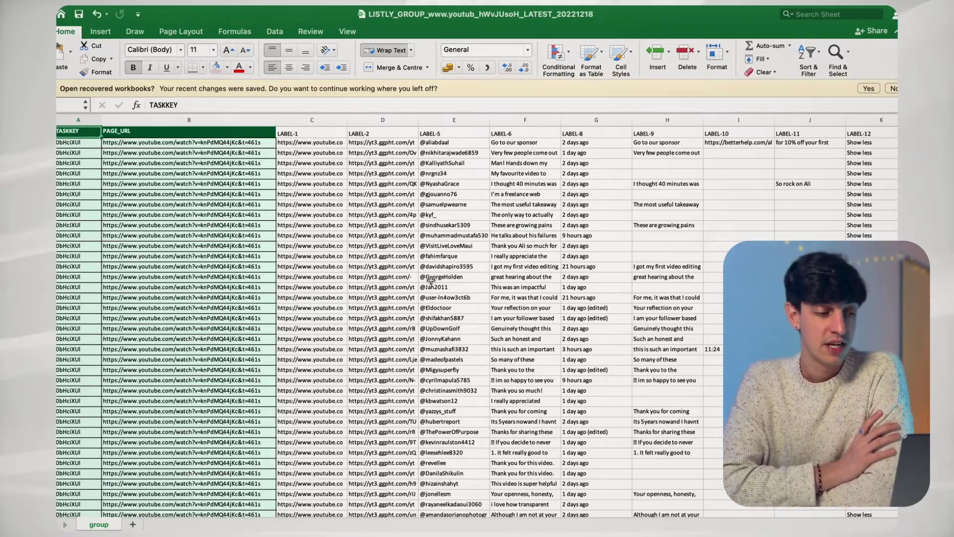
scroll(431, 281, "right", 2)
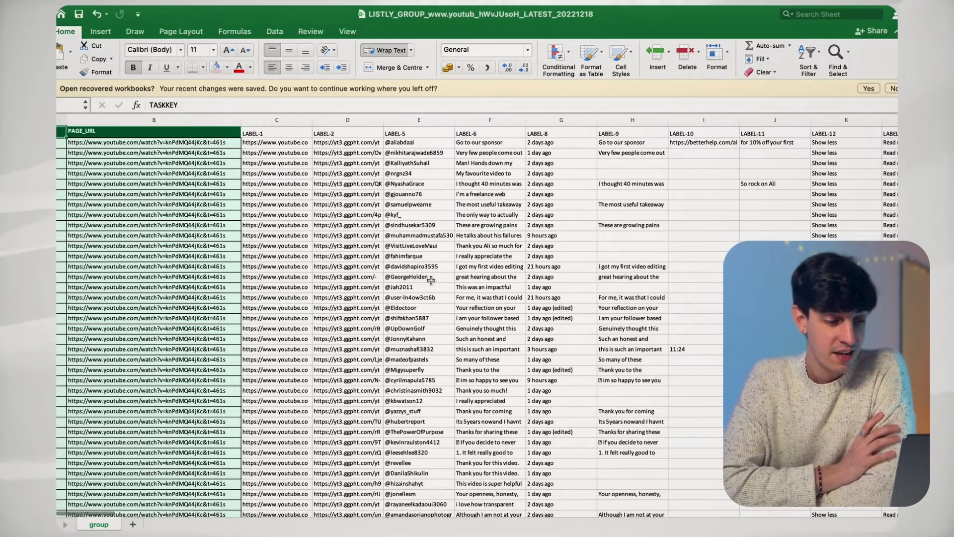
scroll(431, 281, "down", 5)
scroll(431, 280, "down", 20)
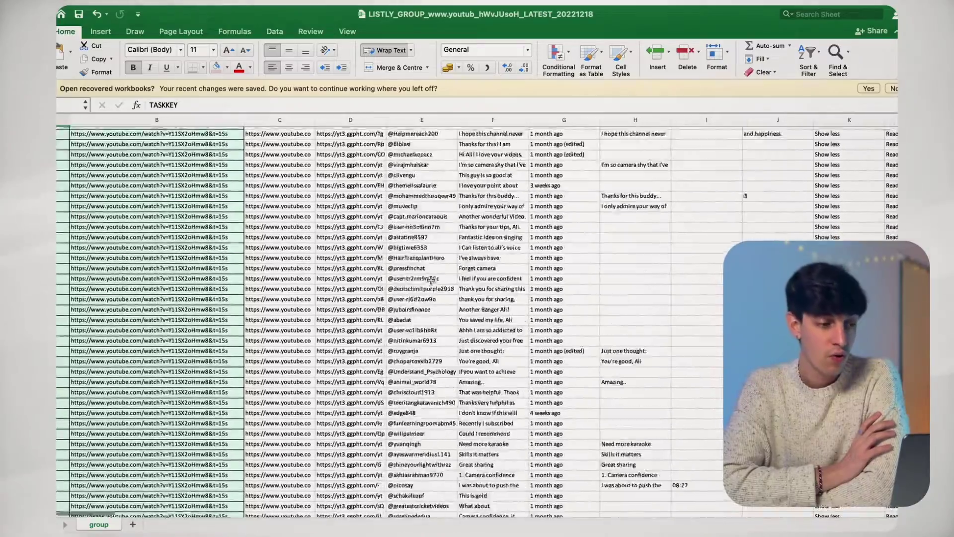
scroll(431, 280, "down", 20)
scroll(431, 280, "left", 1)
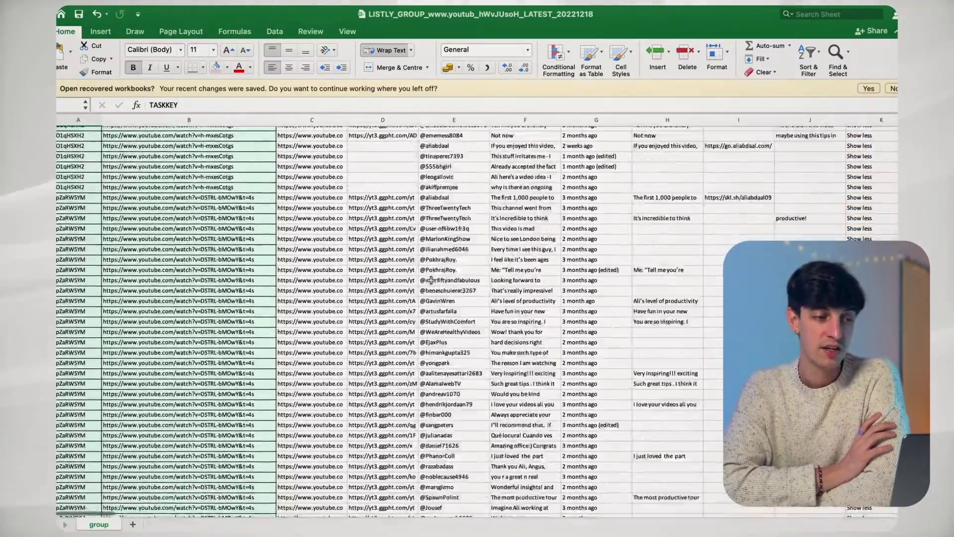
scroll(431, 280, "up", 20)
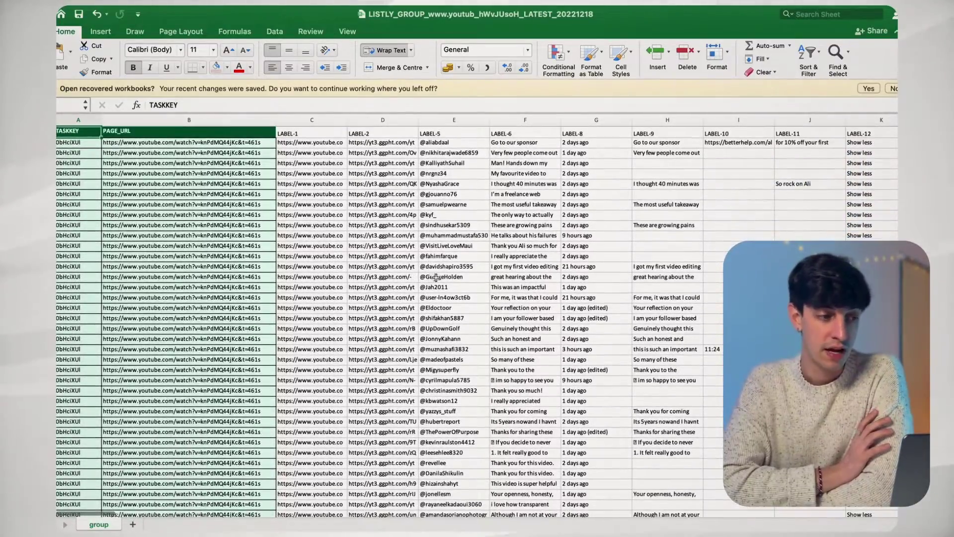
left_click(366, 145)
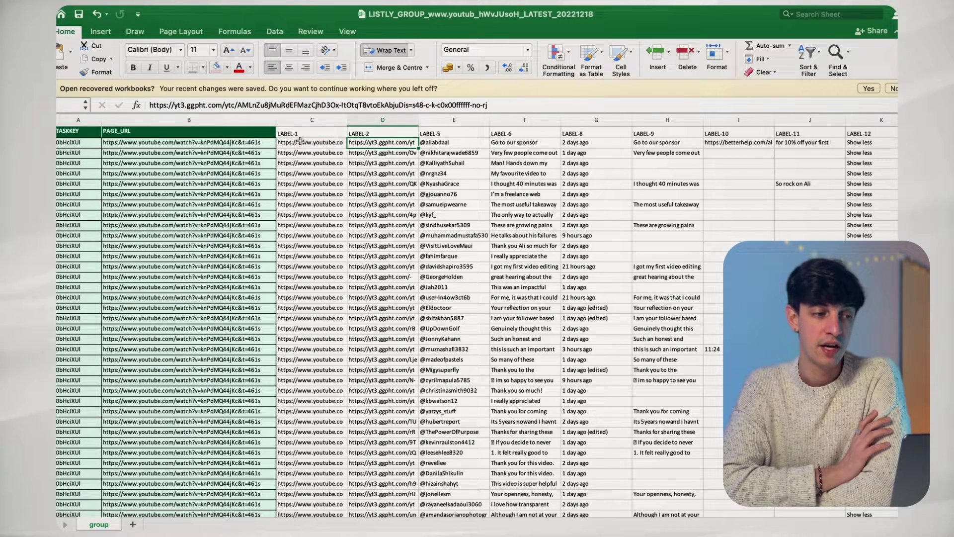
key("Left")
left_click(446, 143)
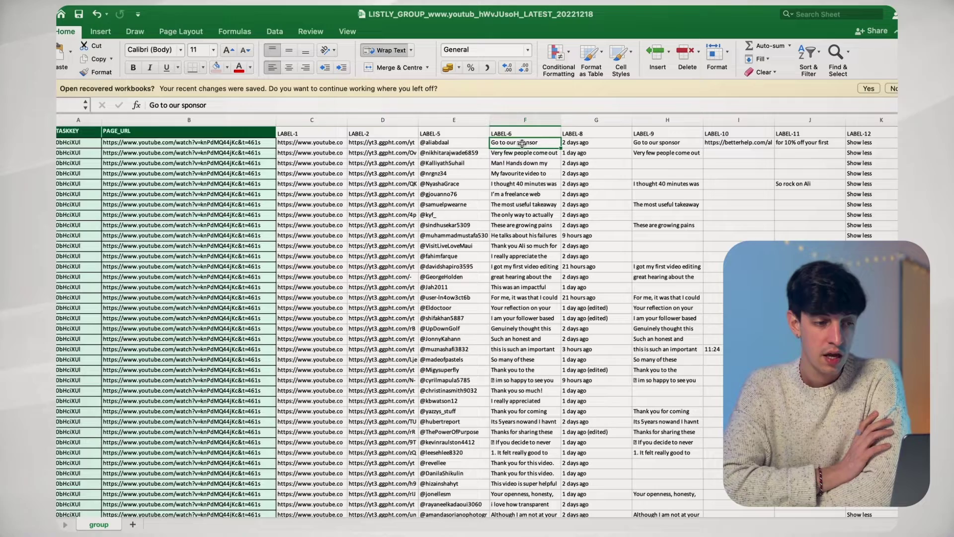
scroll(522, 198, "down", 3)
left_click(523, 235)
key("Down")
key("Down")
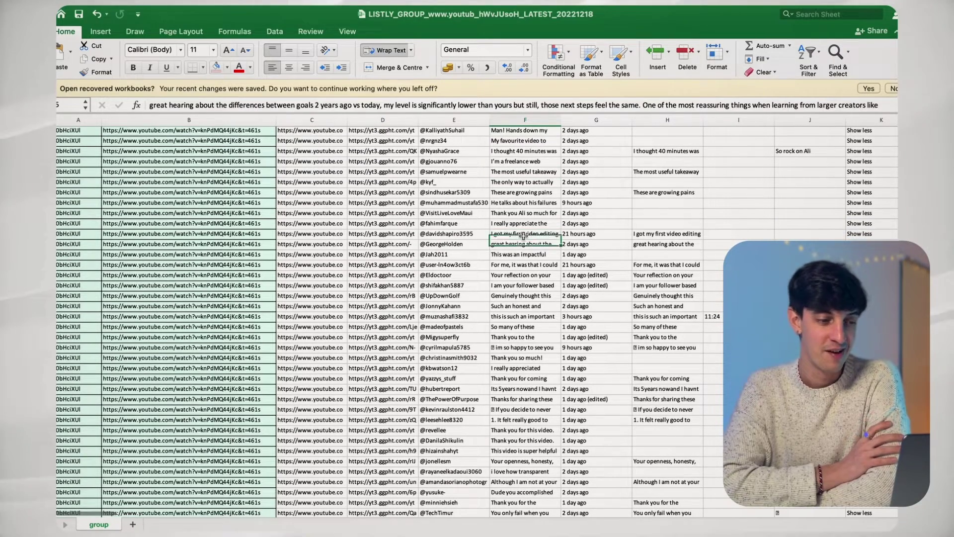
key("Down")
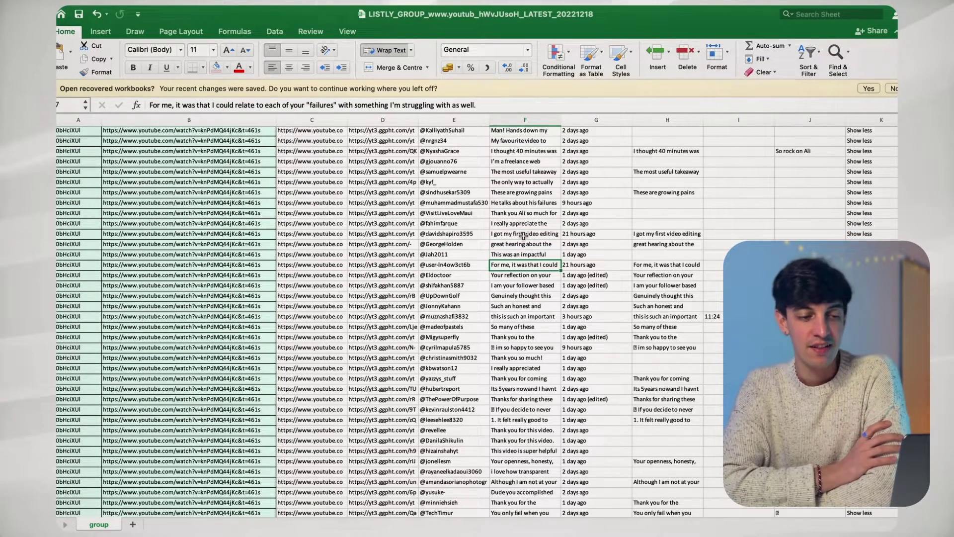
key("Down")
key("Down")
key("Down")
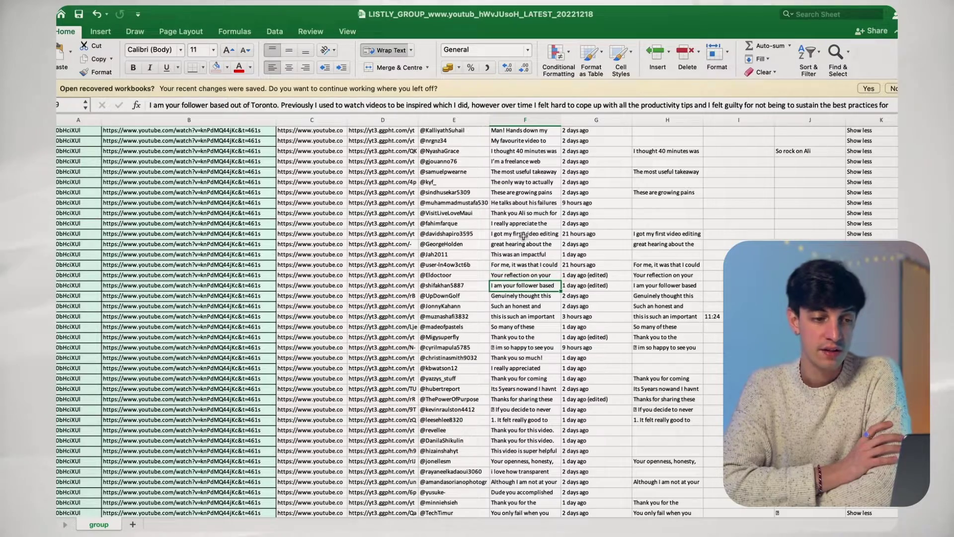
scroll(523, 236, "up", 3)
scroll(524, 236, "right", 5)
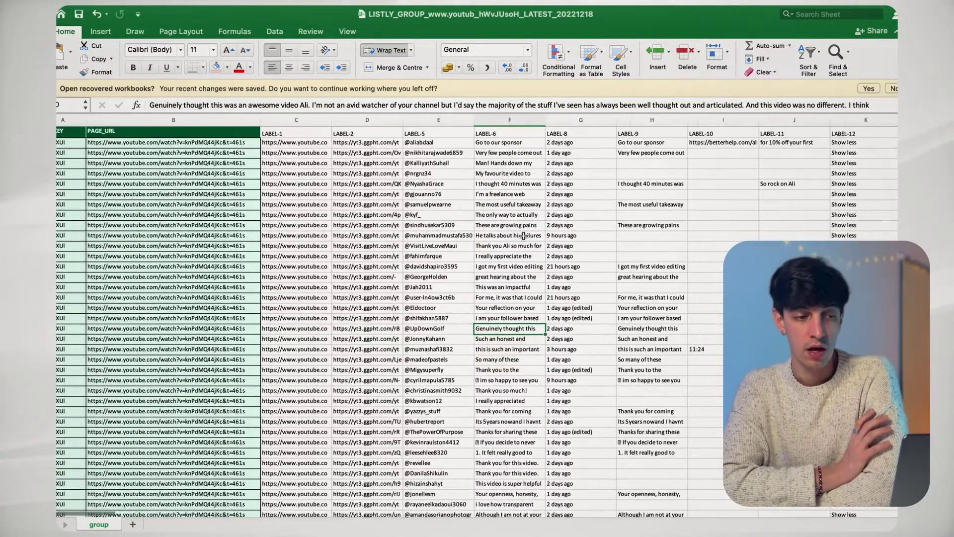
left_click(450, 217)
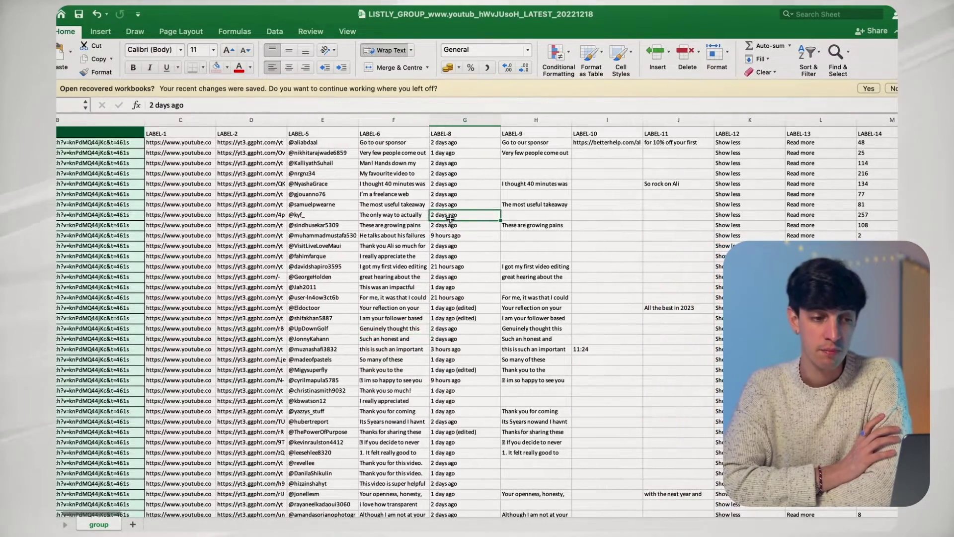
scroll(450, 219, "right", 8)
scroll(450, 219, "right", 2)
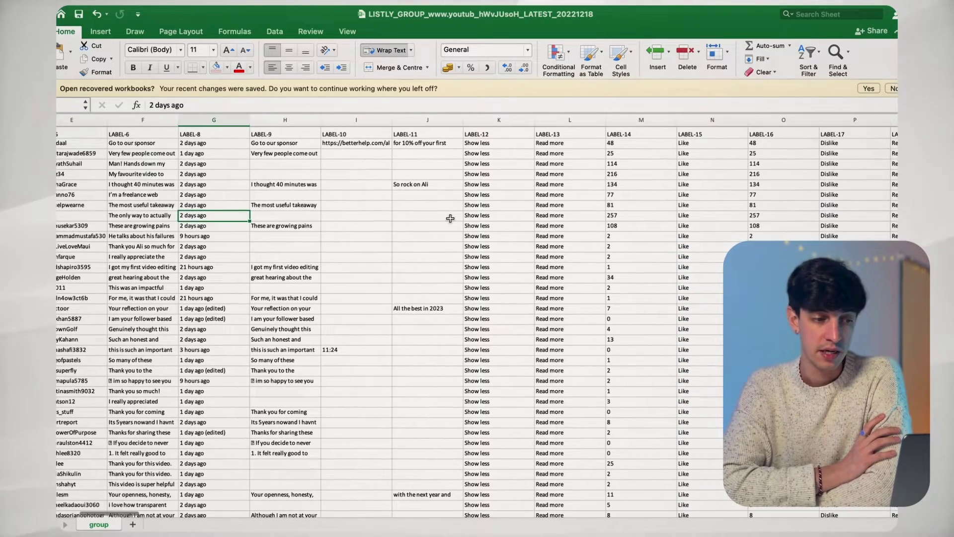
left_click(283, 266)
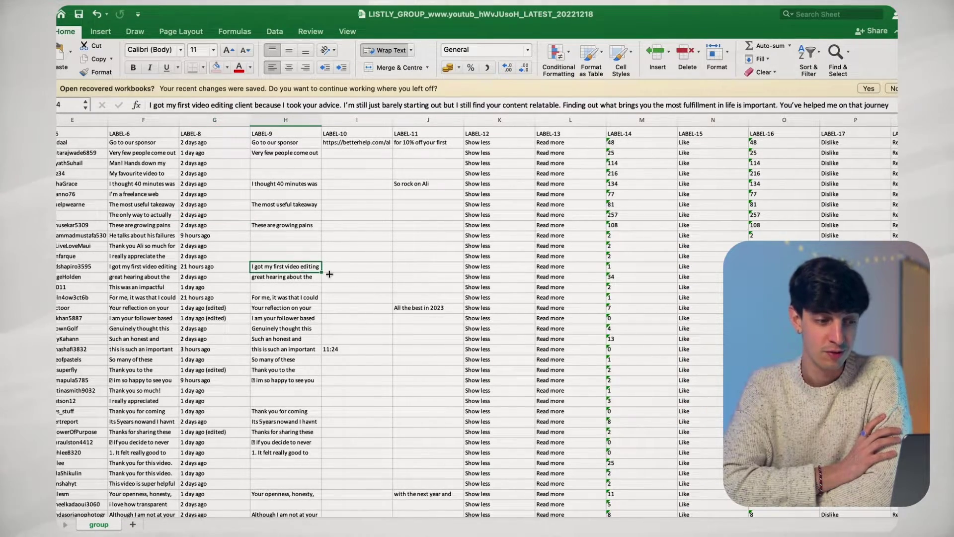
left_click(430, 306)
scroll(434, 305, "right", 10)
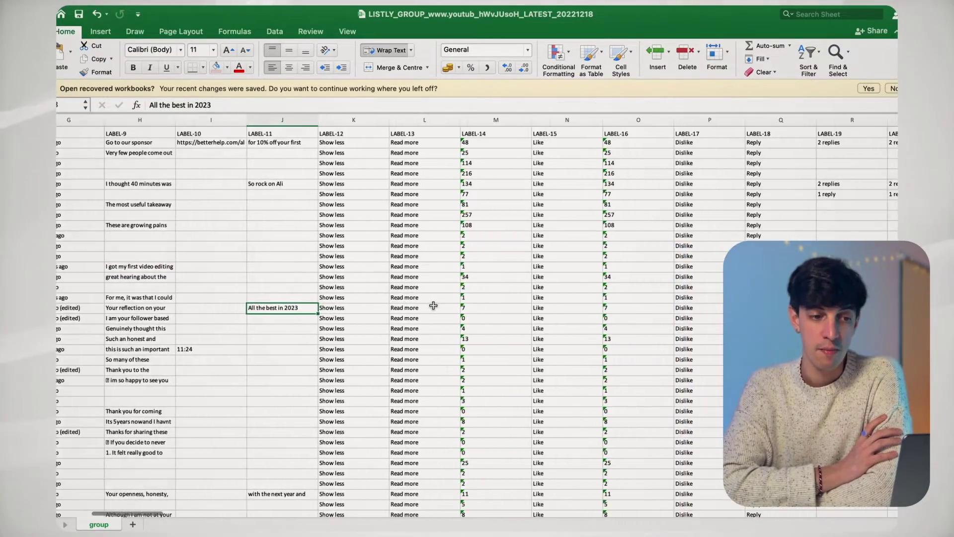